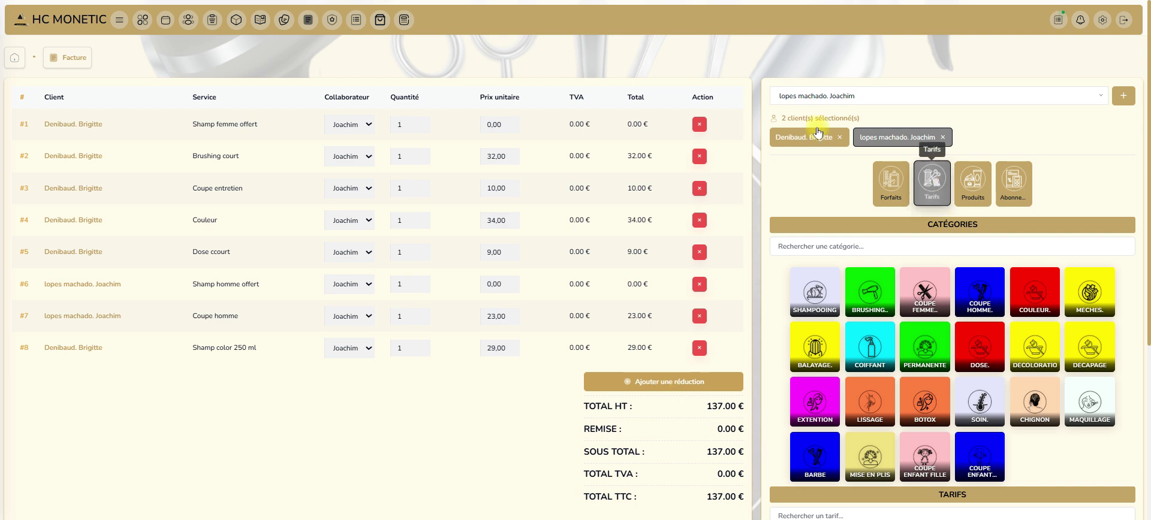
# Step: View the Tarifs categories for the first selected client and for the second one, checking the client list in between
pyautogui.click(805, 143)
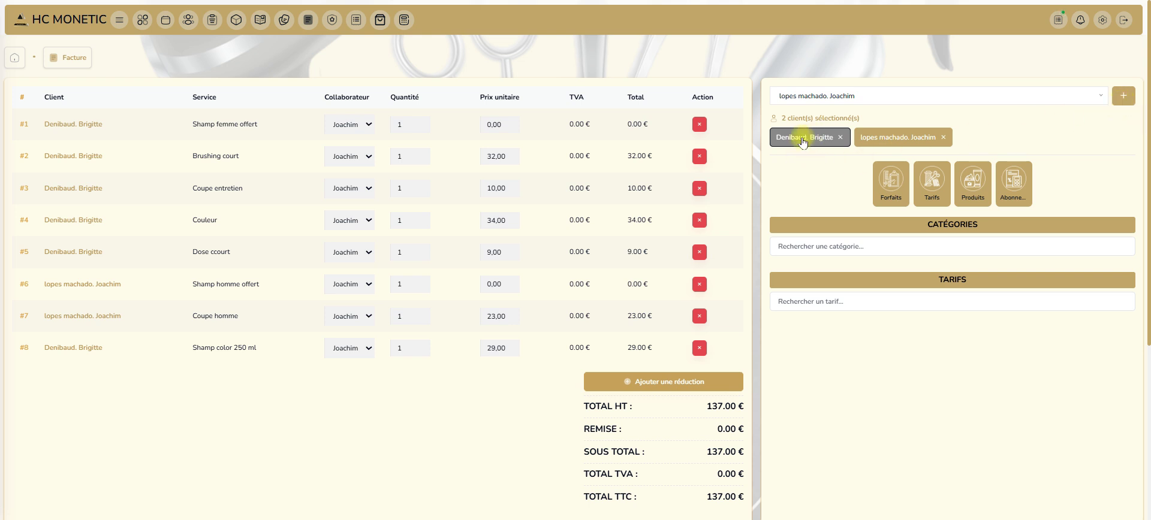
pyautogui.click(932, 180)
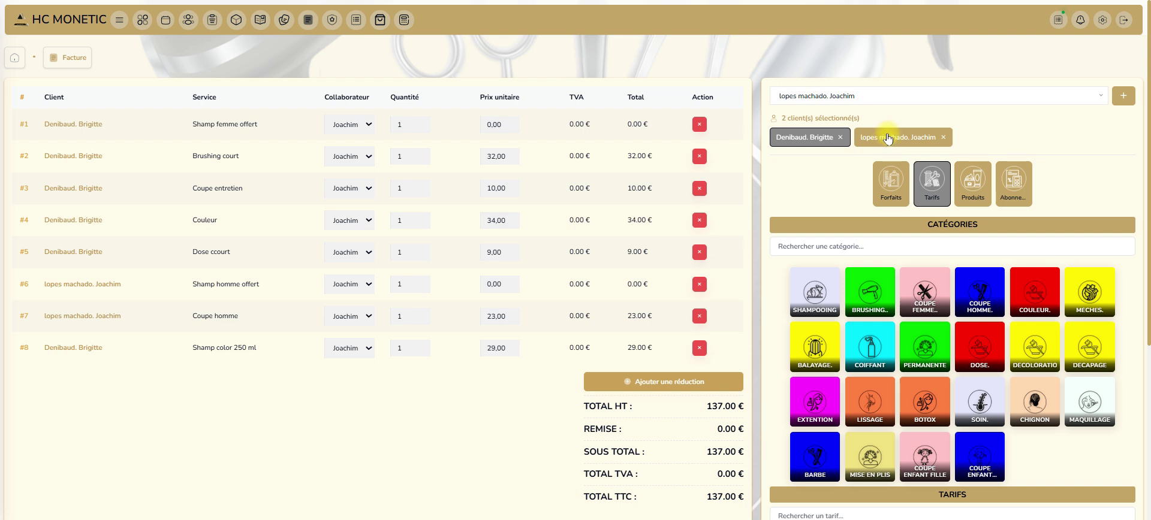
pyautogui.click(893, 99)
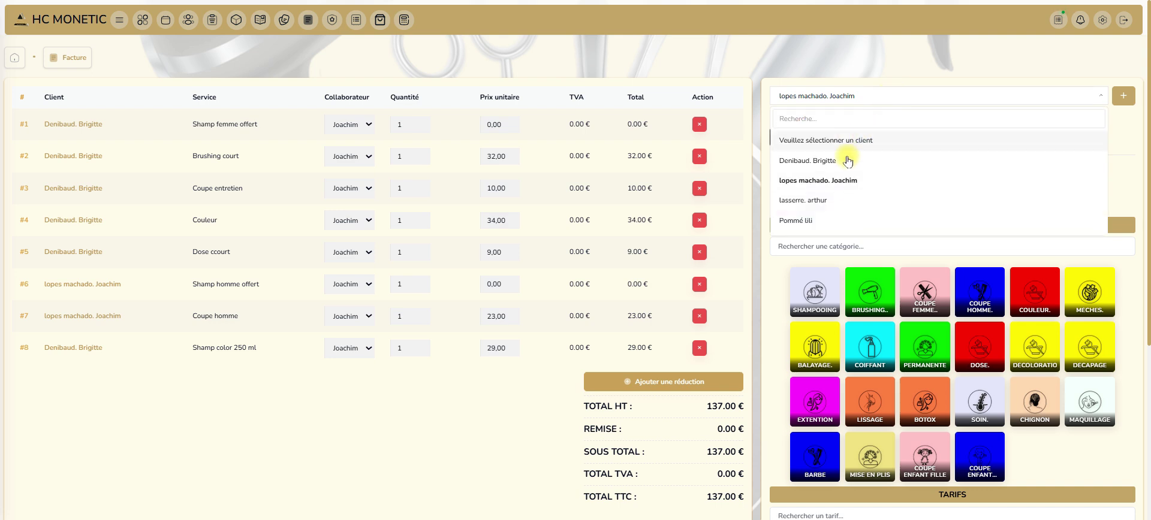
pyautogui.click(898, 101)
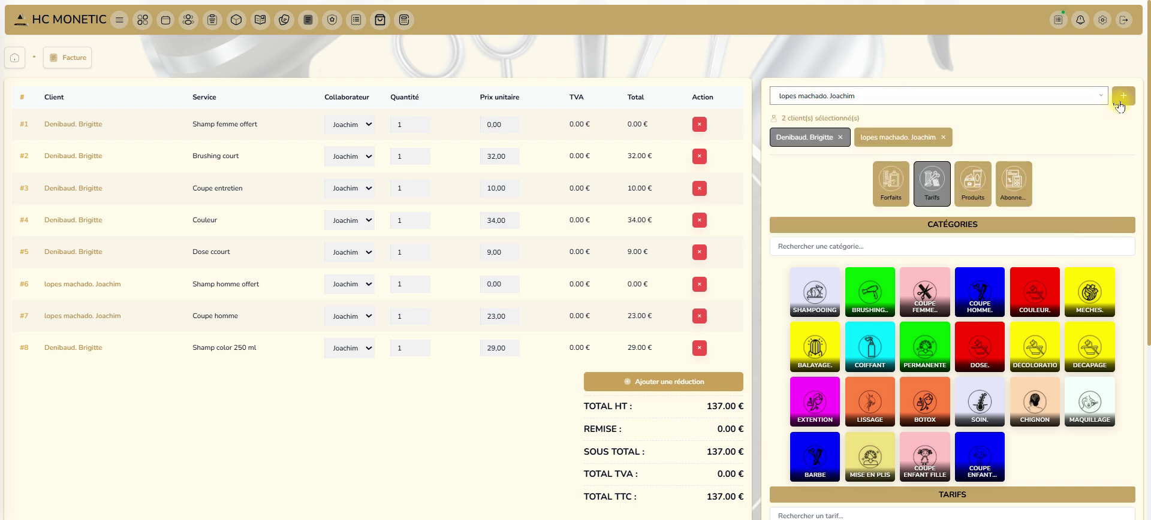
pyautogui.click(901, 141)
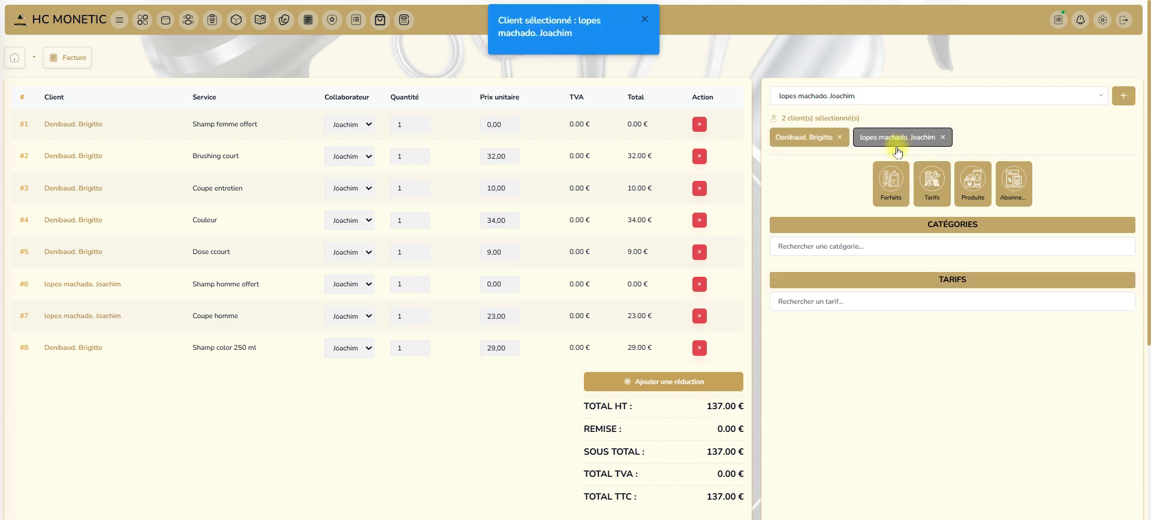
pyautogui.click(934, 191)
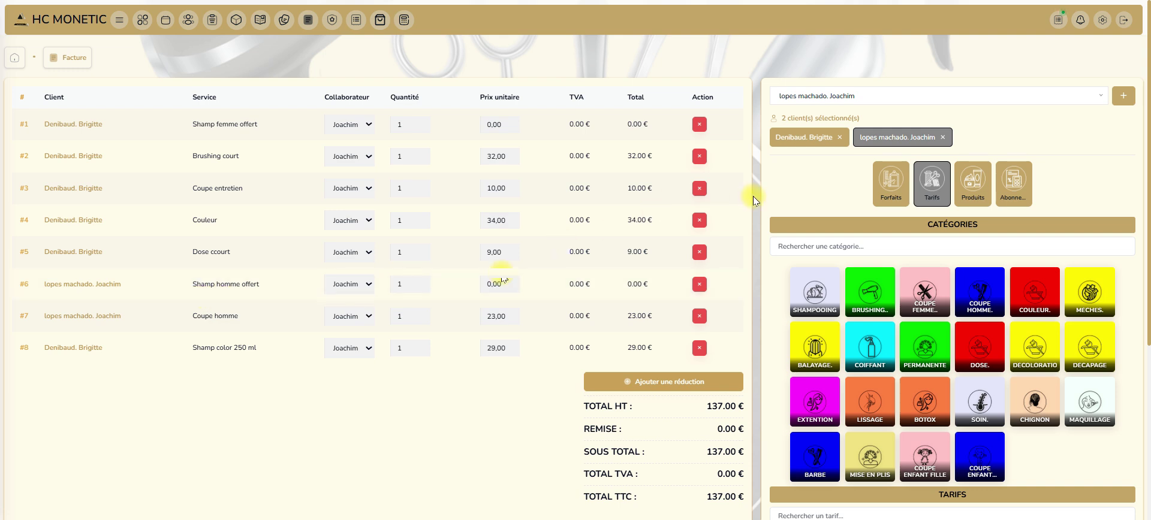
# Step: Switch to the first selected client and show the Shampooing items among the Produits categories
pyautogui.click(796, 140)
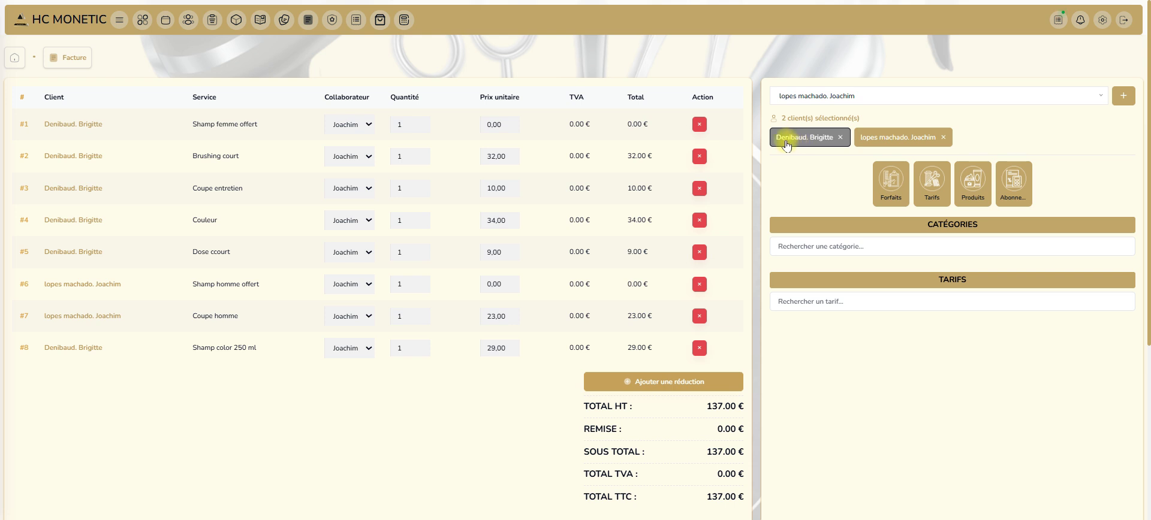
pyautogui.click(973, 180)
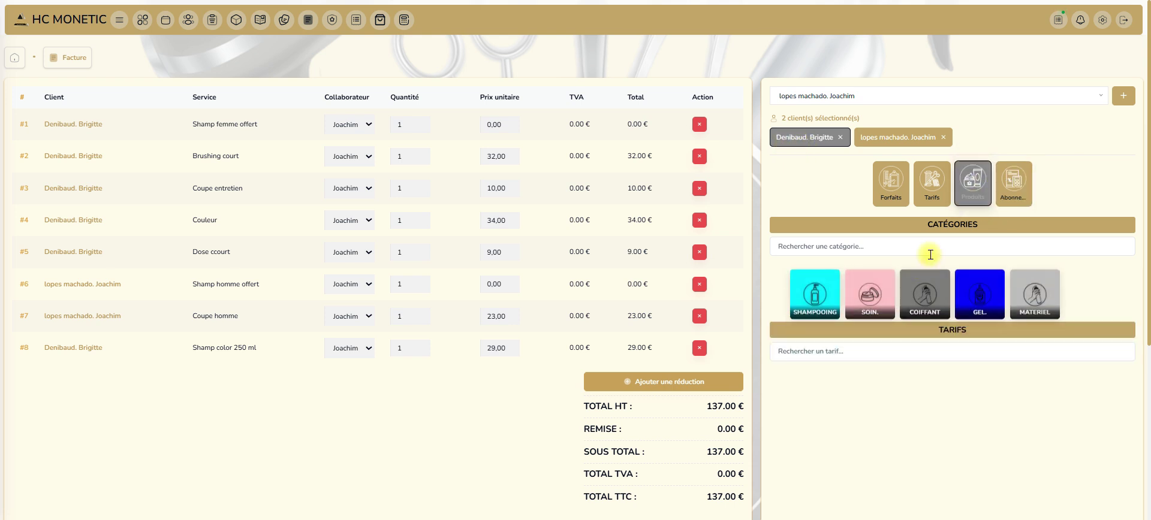
pyautogui.click(816, 291)
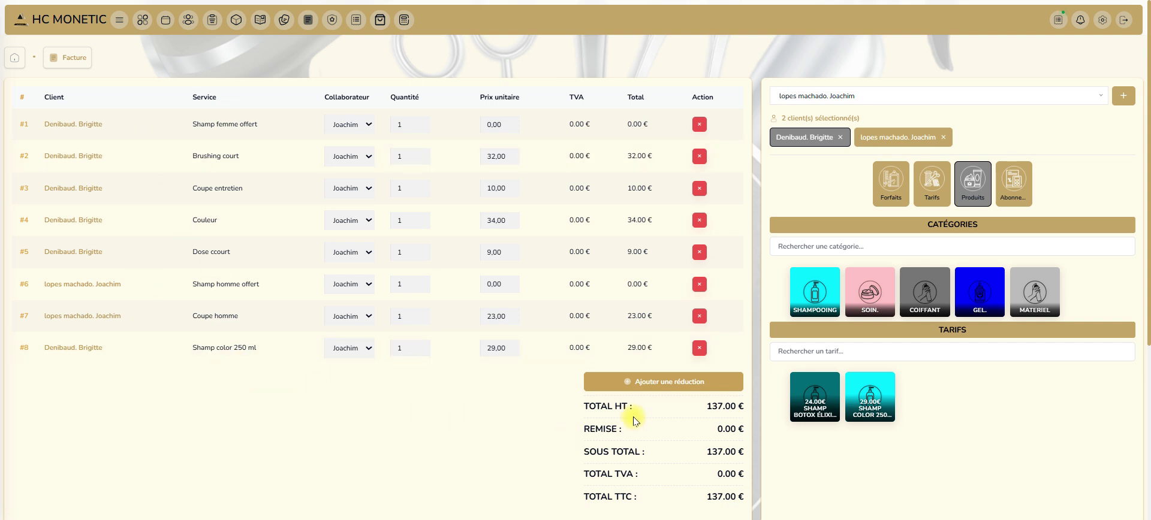
# Step: Try a 5 € reduction on the first client's Total services, and remove it from the invoice
pyautogui.click(669, 383)
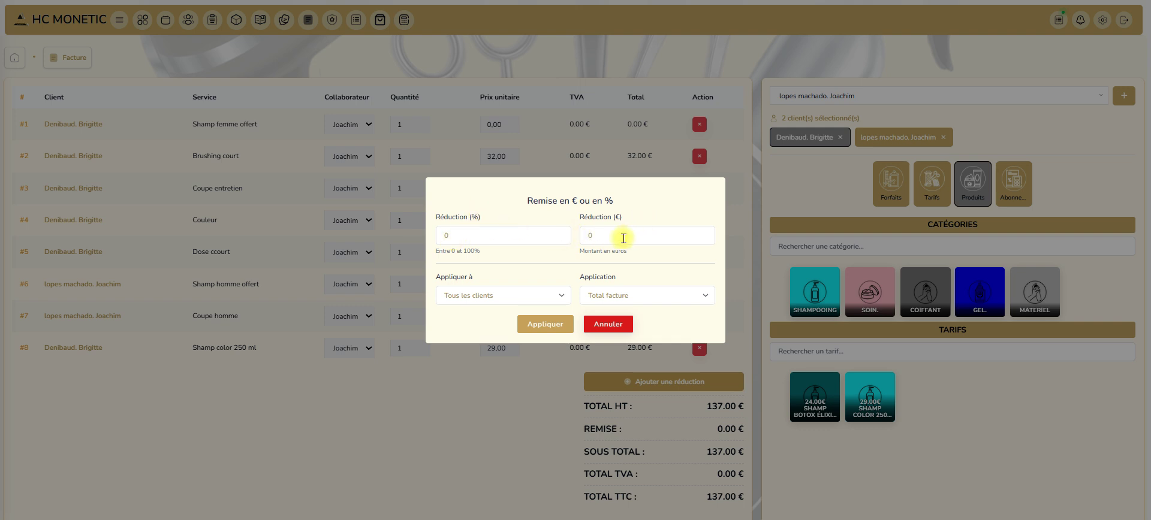
pyautogui.moveTo(612, 236); pyautogui.dragTo(585, 236)
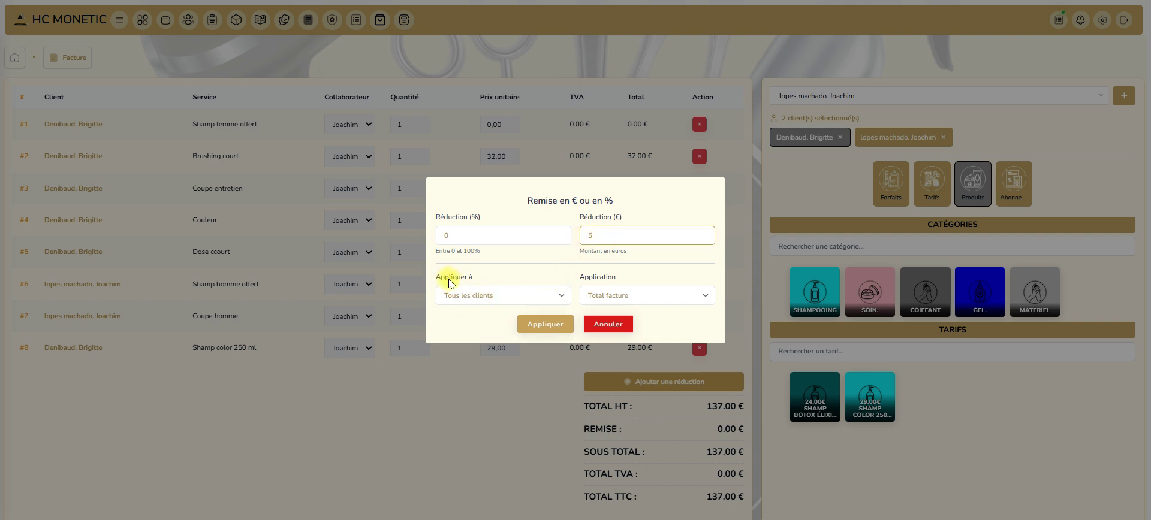
pyautogui.click(543, 298)
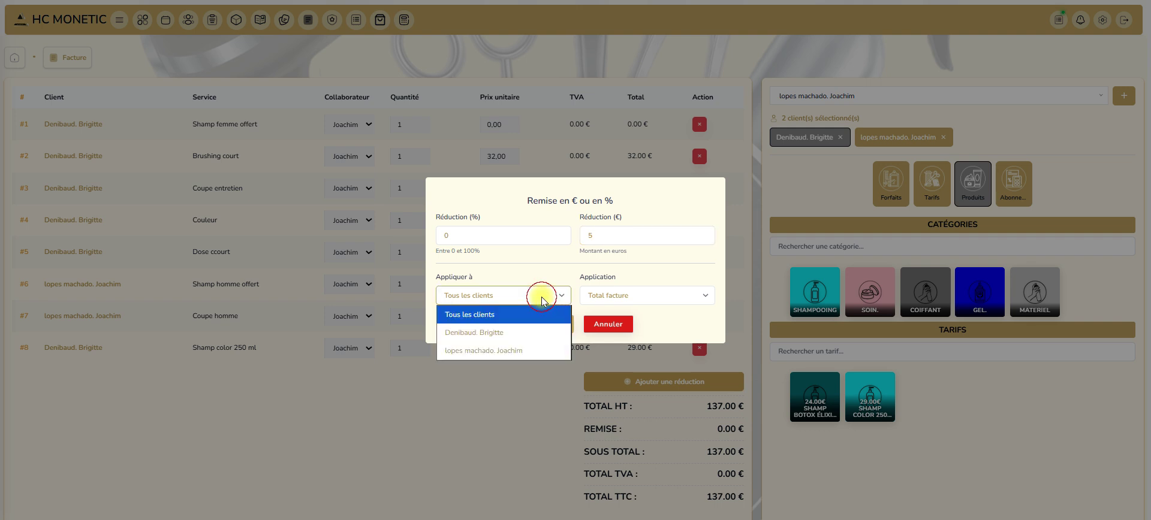
pyautogui.click(504, 334)
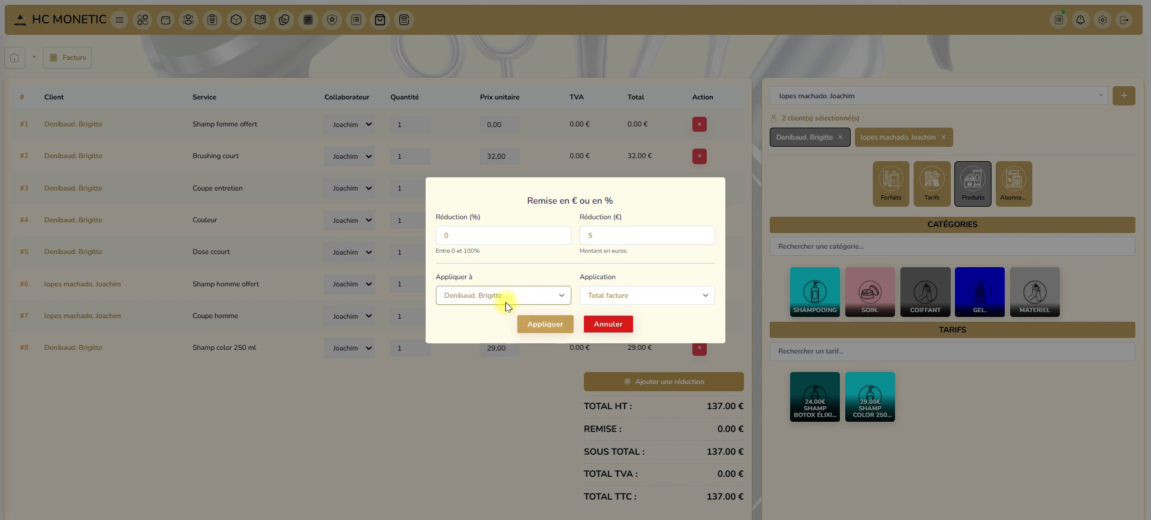
pyautogui.click(654, 297)
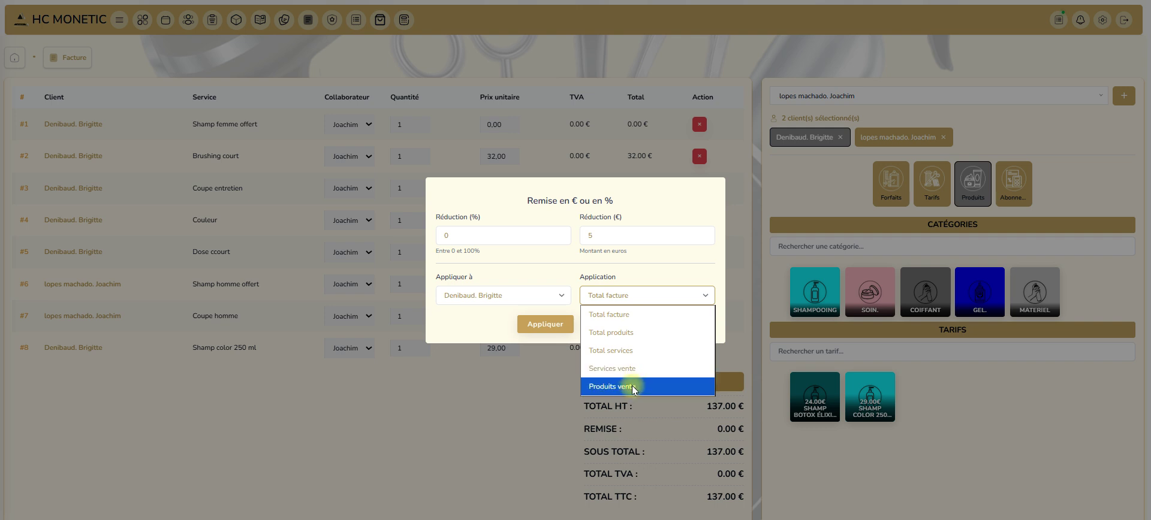
pyautogui.click(633, 351)
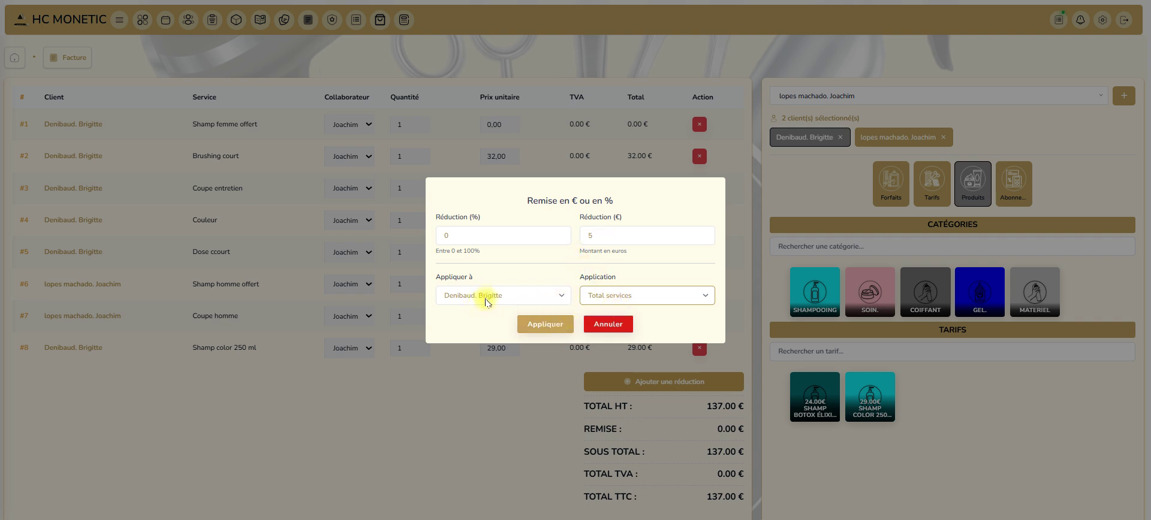
pyautogui.click(538, 327)
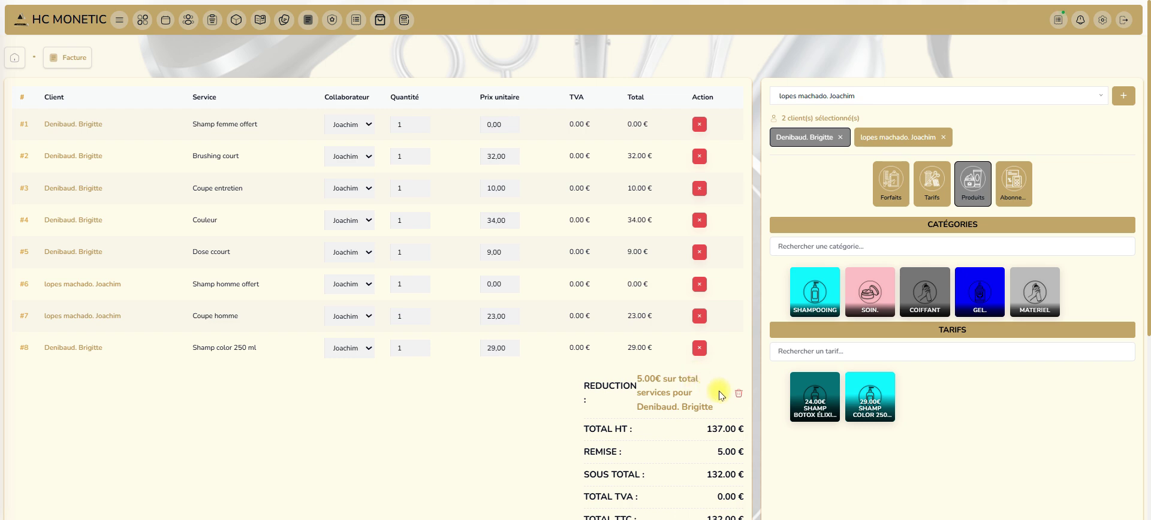
pyautogui.click(738, 395)
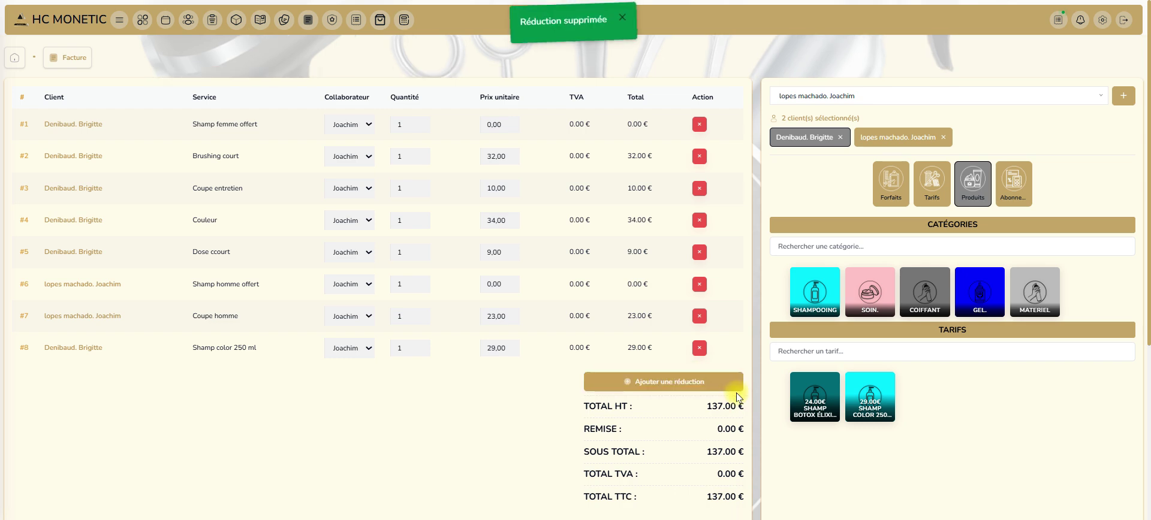
# Step: Try a 5 € reduction on the first client's Total facture, and delete that reduction
pyautogui.click(668, 379)
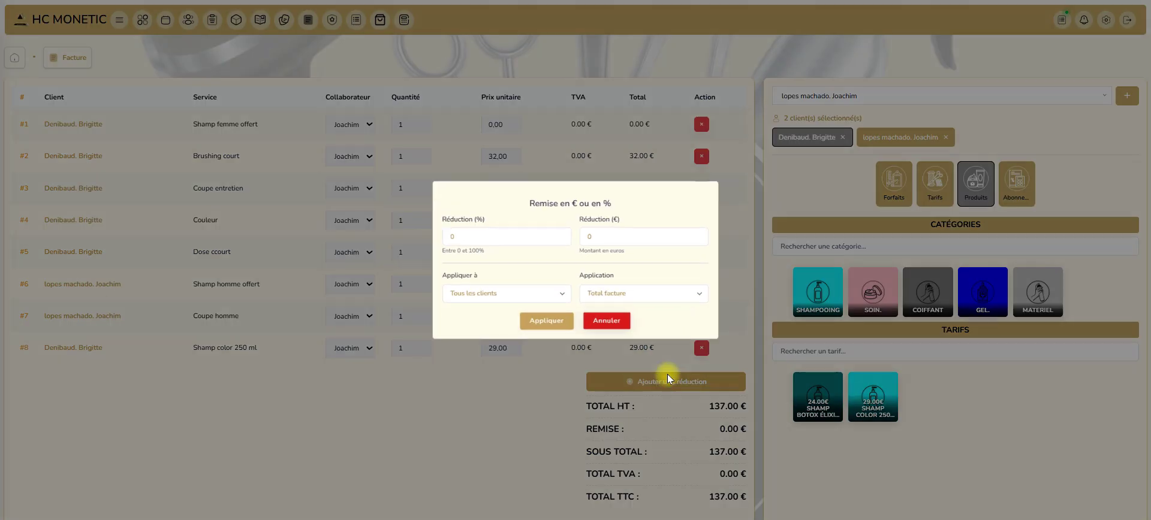
pyautogui.click(619, 237)
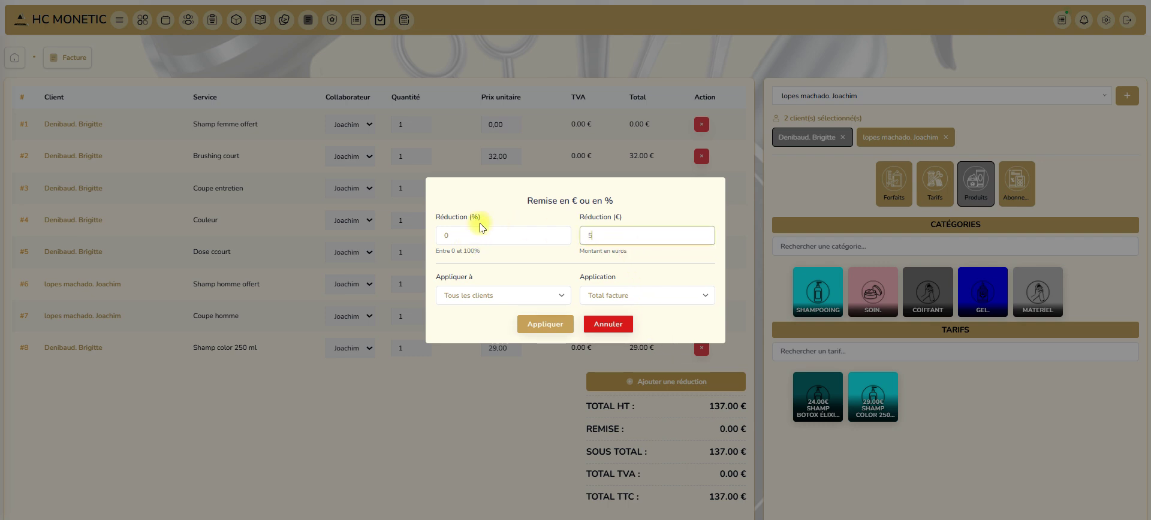
pyautogui.click(490, 296)
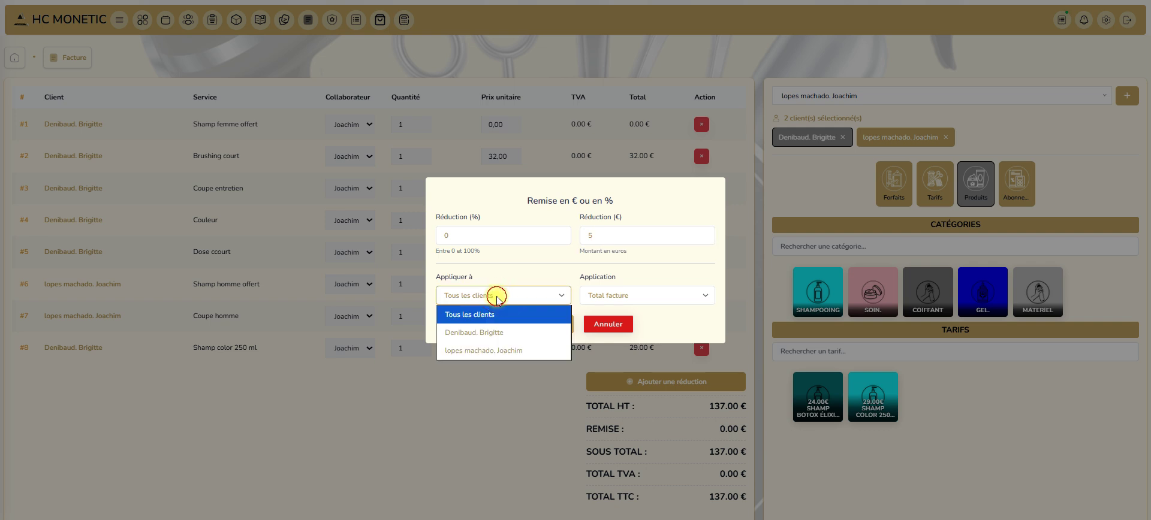
pyautogui.click(490, 337)
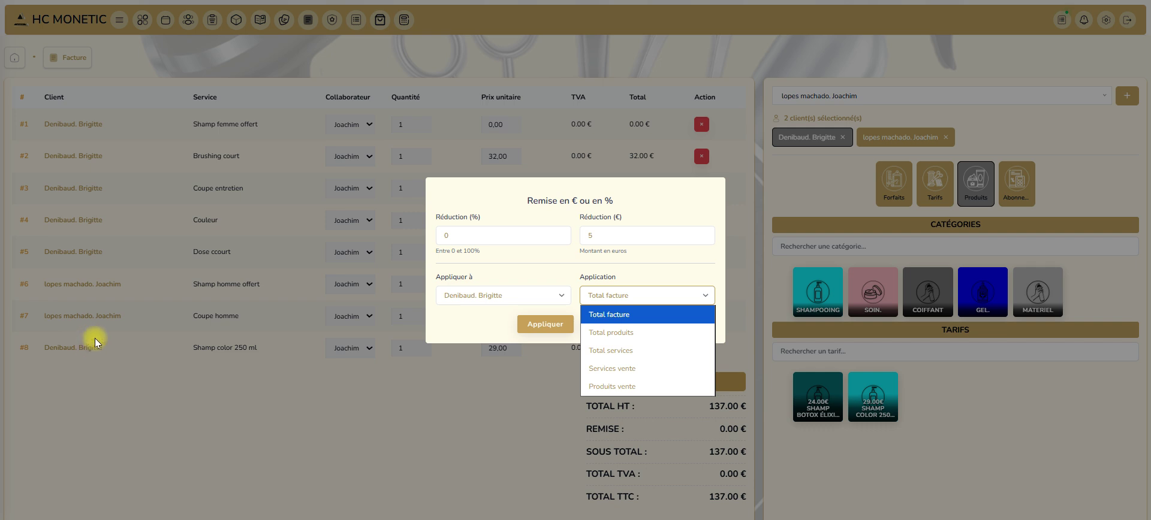
pyautogui.click(607, 316)
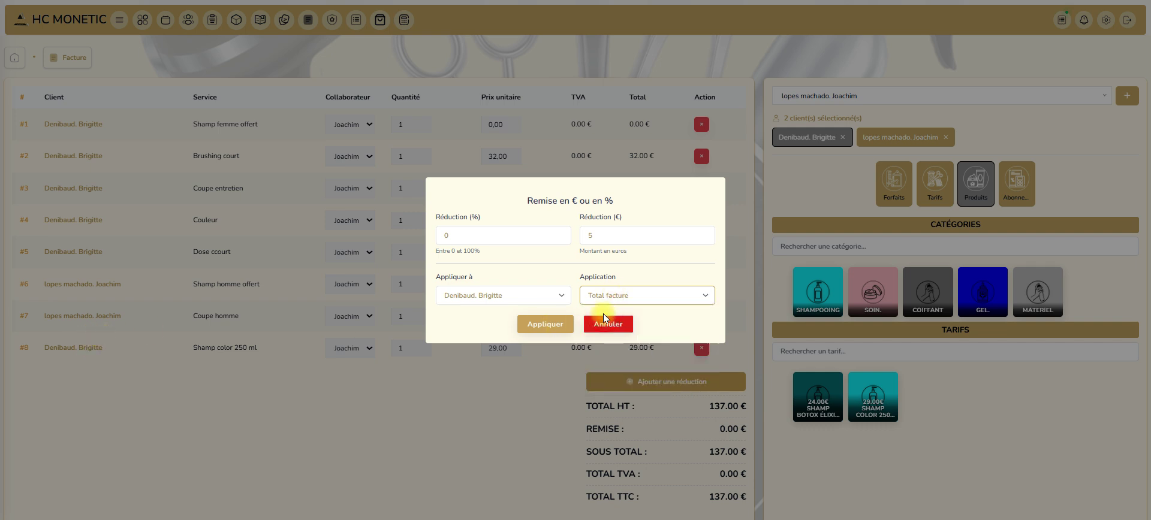
pyautogui.click(545, 325)
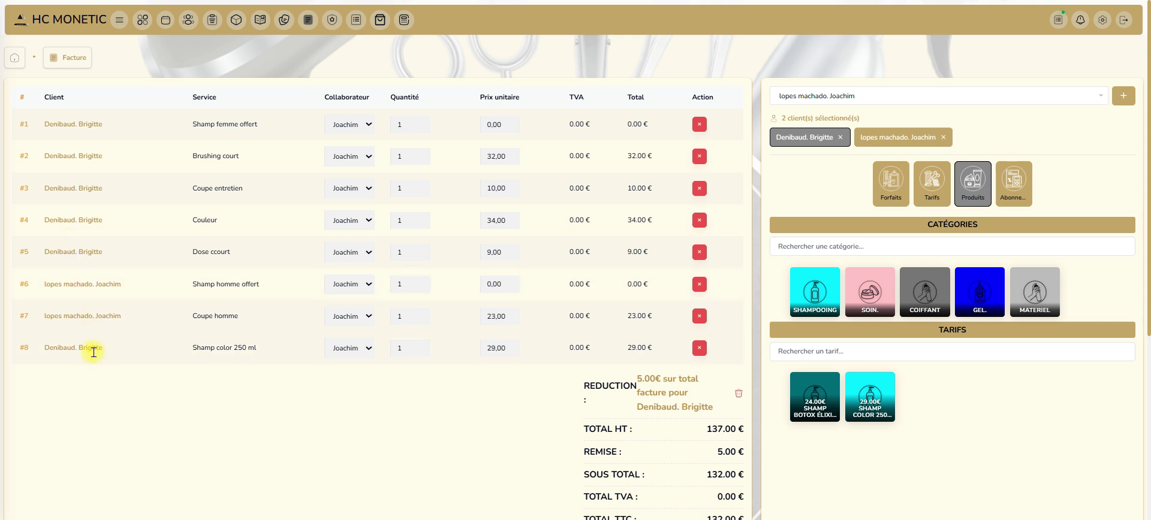
pyautogui.click(739, 393)
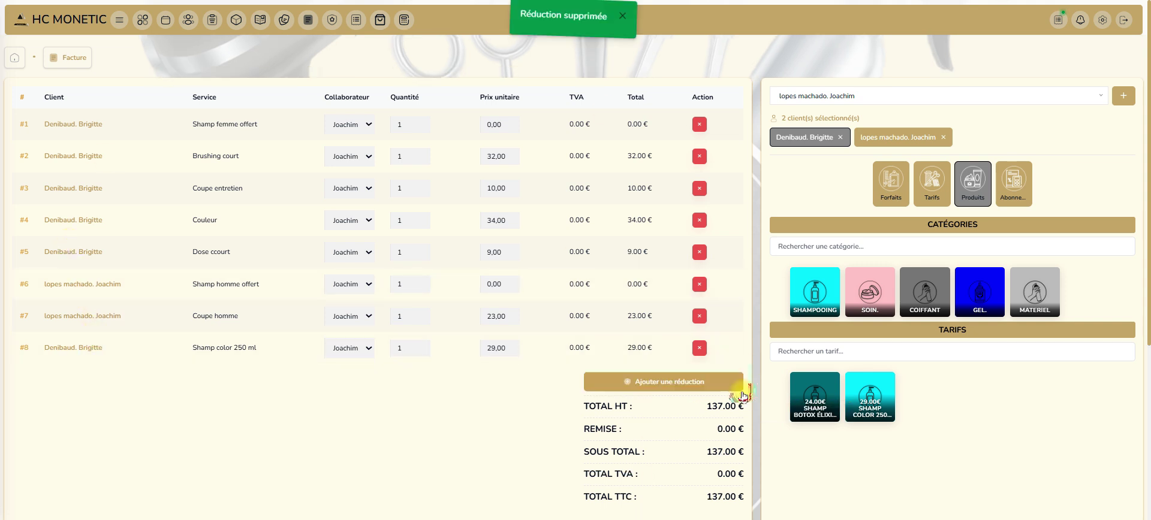
# Step: Try a 5 € Services vente reduction on the first client's Couleur service, and remove it
pyautogui.click(671, 381)
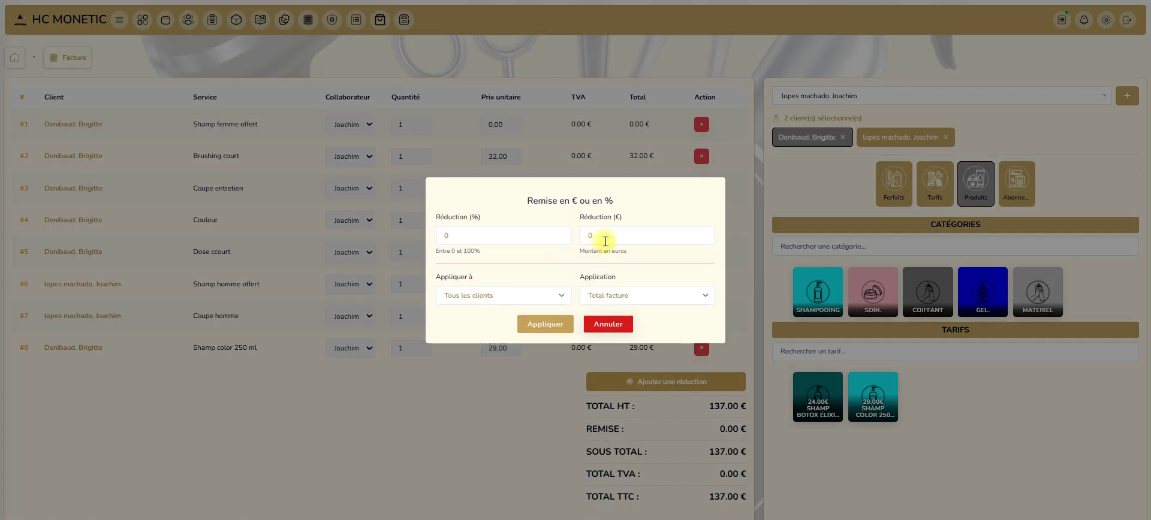
pyautogui.click(683, 235)
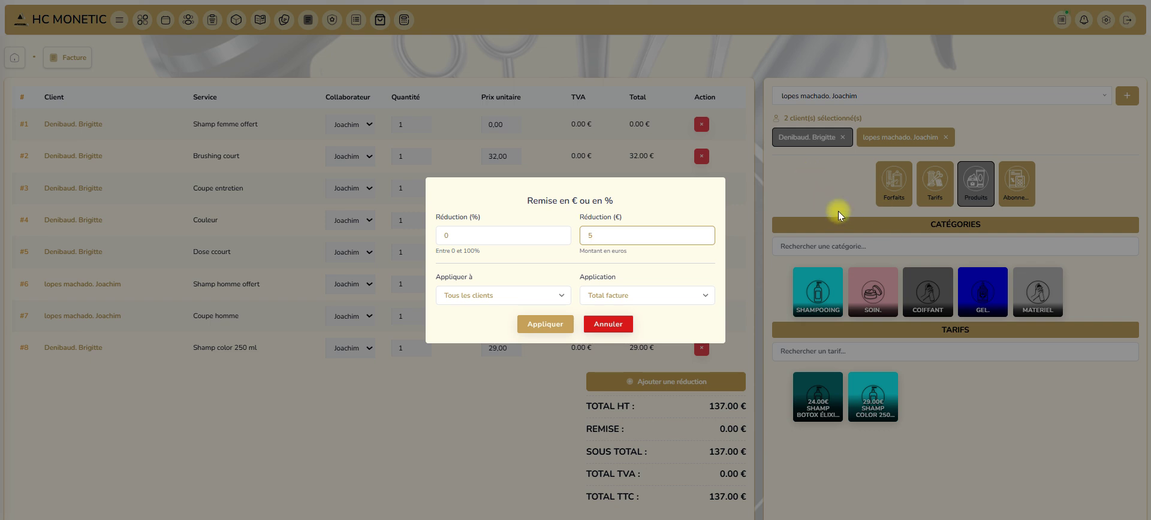
pyautogui.click(560, 294)
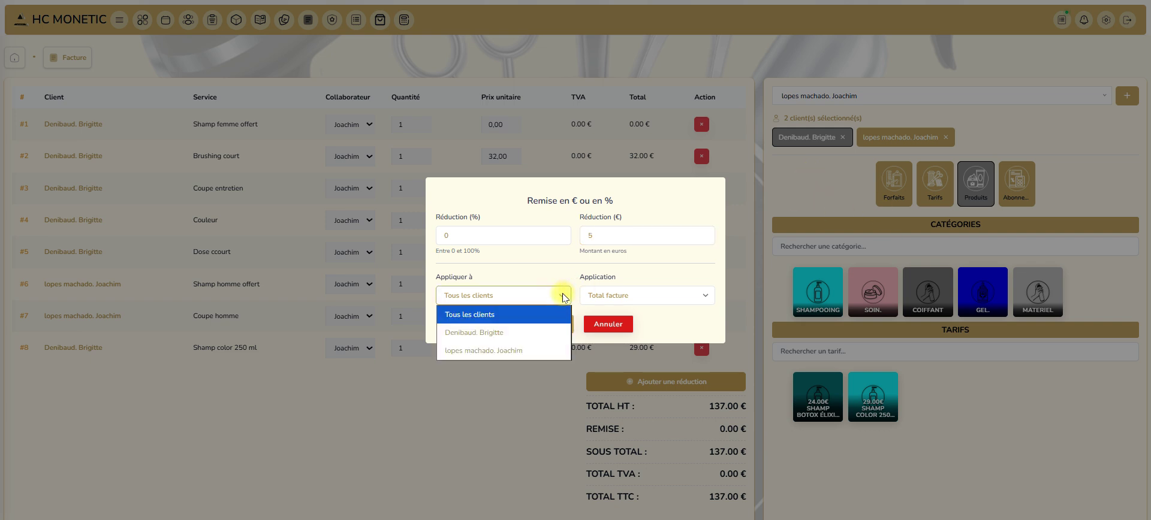
pyautogui.click(502, 334)
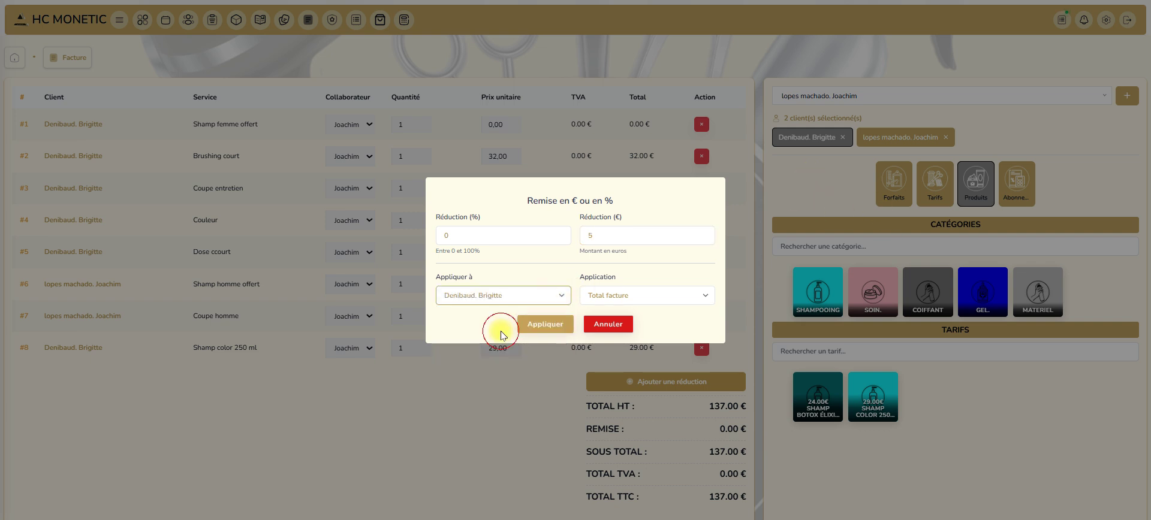
pyautogui.click(631, 296)
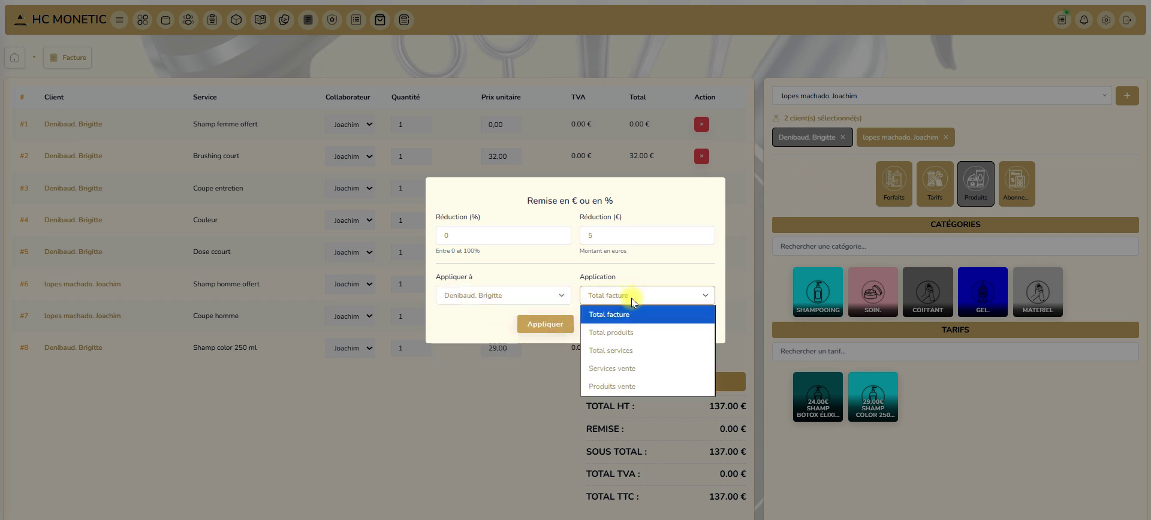
pyautogui.click(645, 370)
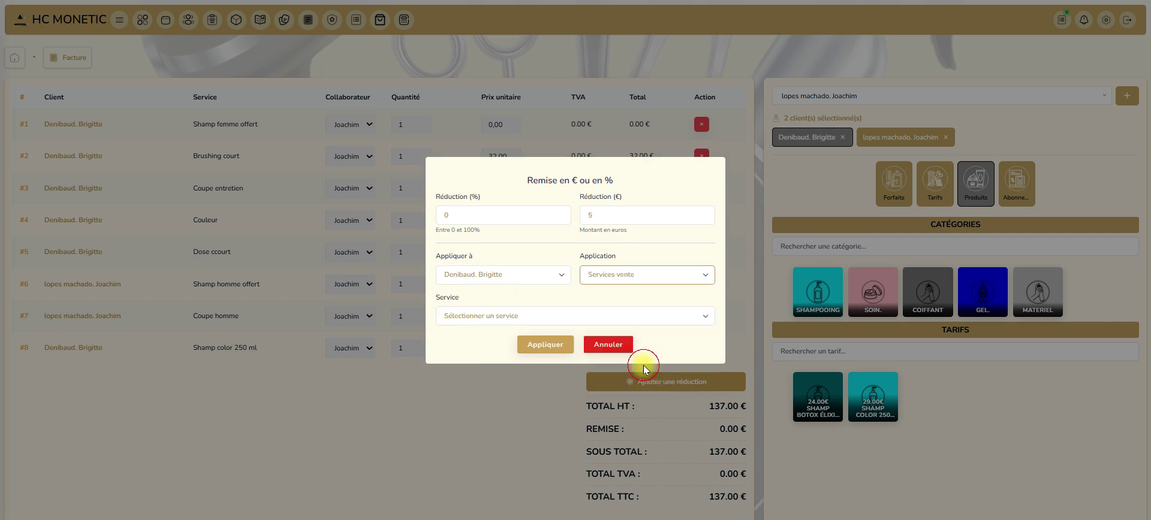
pyautogui.click(487, 316)
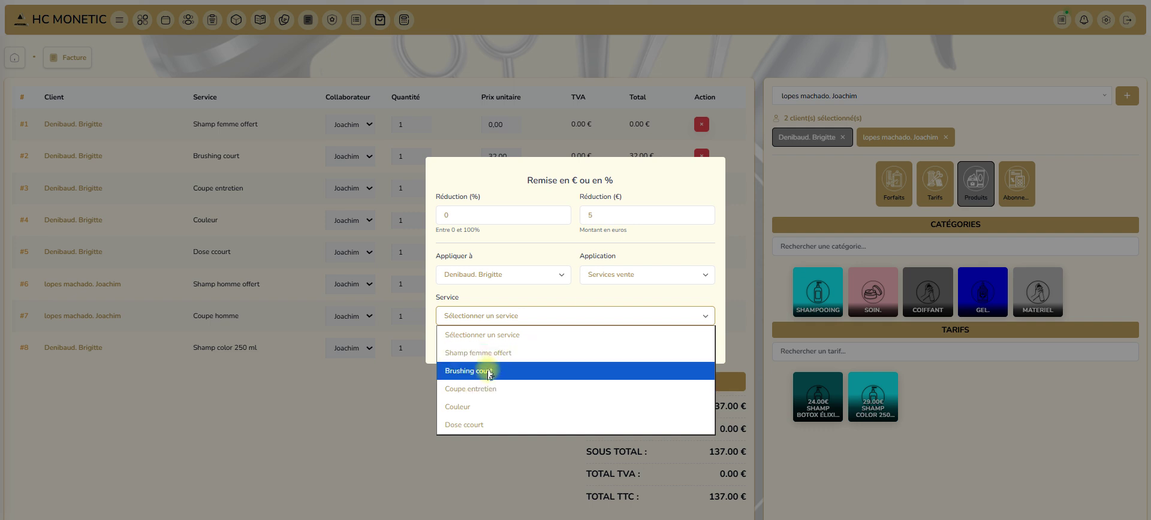
pyautogui.click(489, 409)
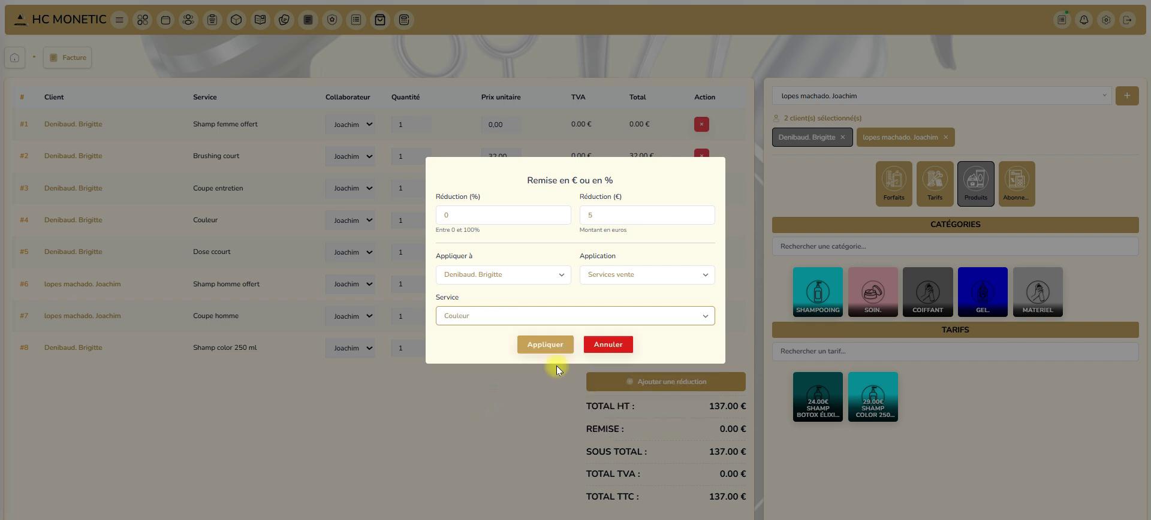
pyautogui.click(543, 344)
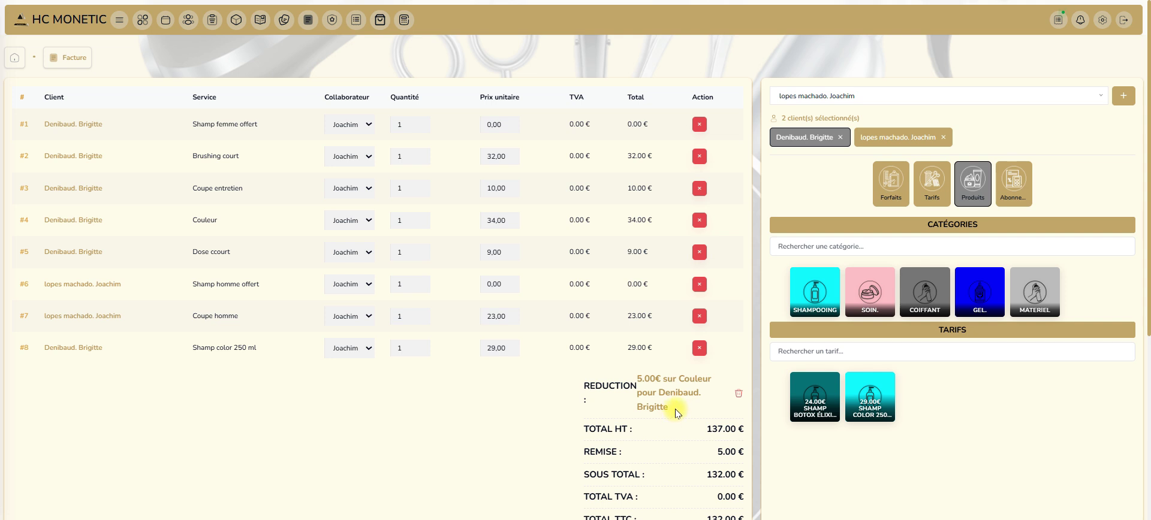
pyautogui.click(738, 394)
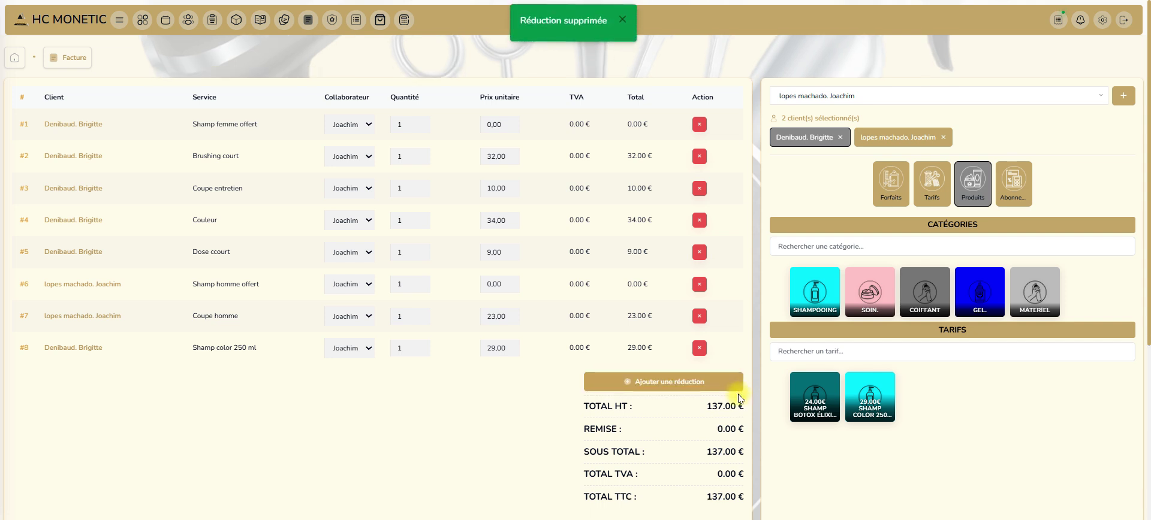
# Step: Try a 5 € reduction on Total services for all clients, and remove it from the invoice
pyautogui.click(666, 380)
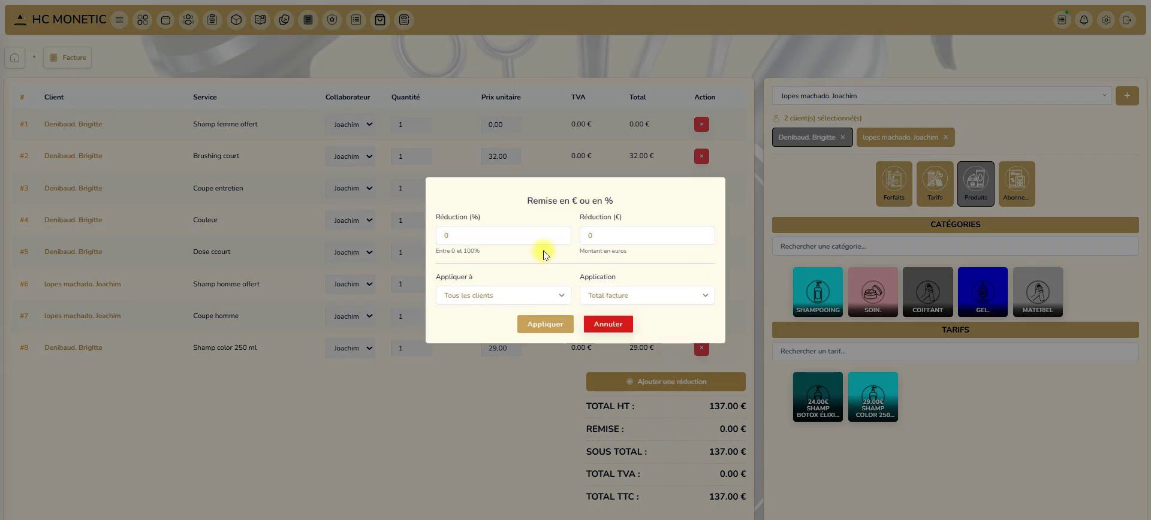
pyautogui.click(611, 235)
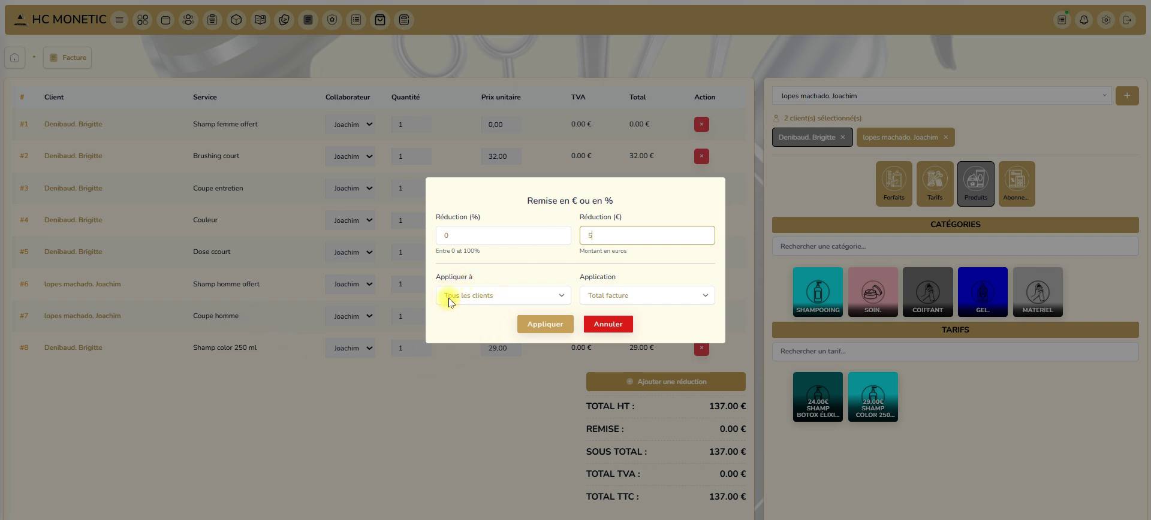
pyautogui.click(637, 296)
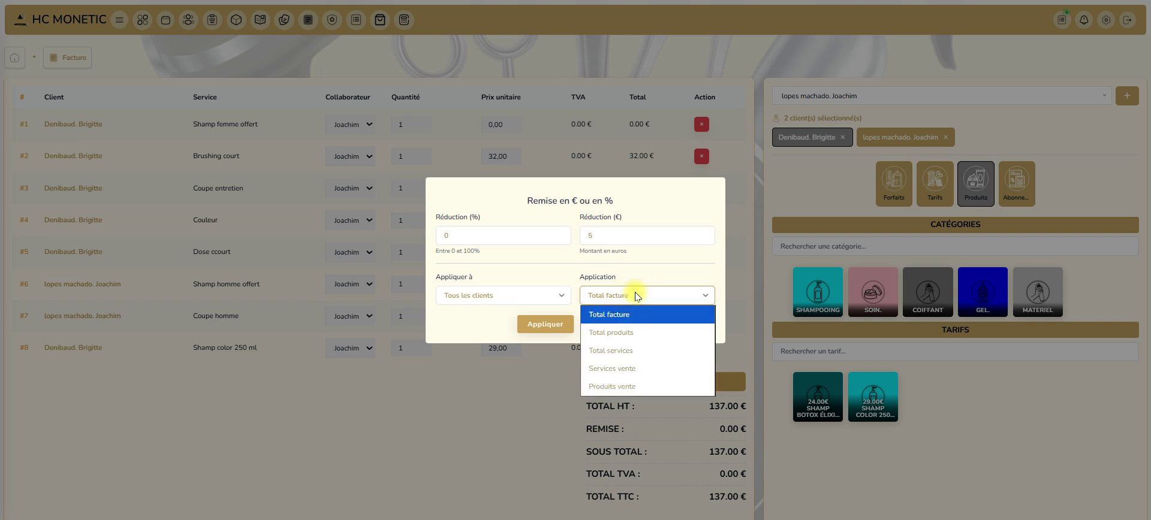
pyautogui.click(624, 350)
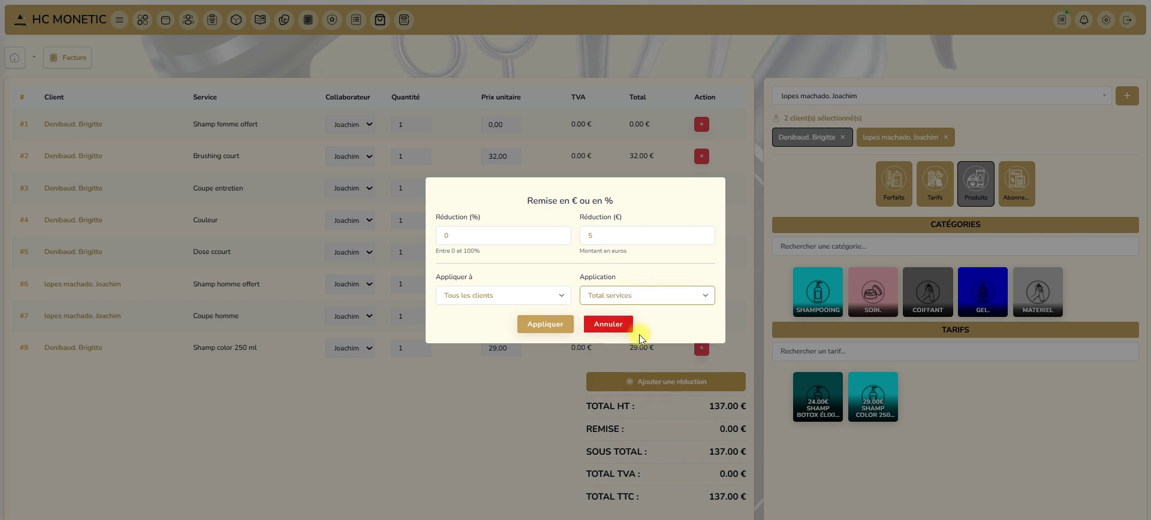
pyautogui.click(542, 324)
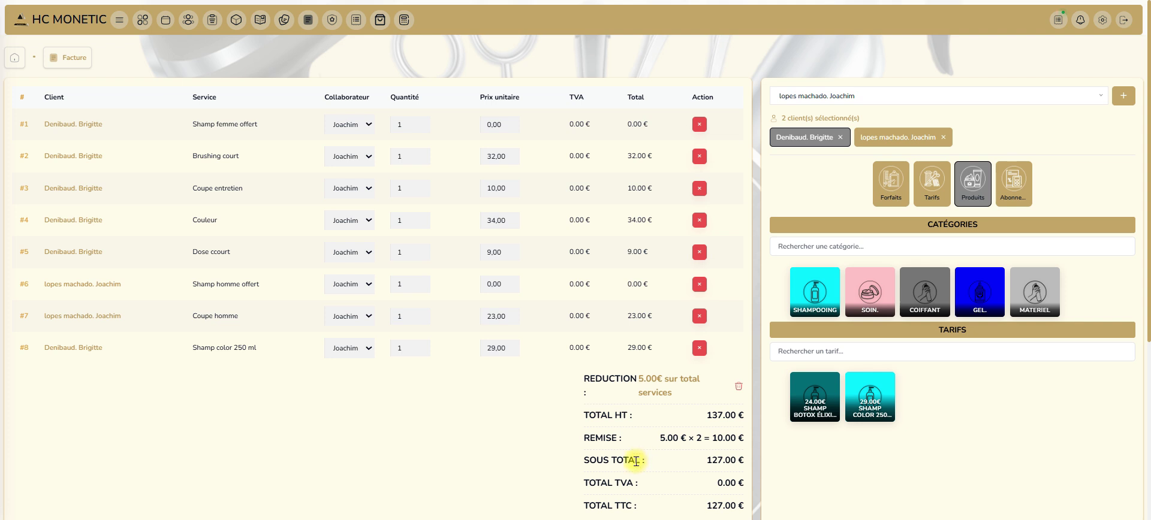
pyautogui.click(739, 389)
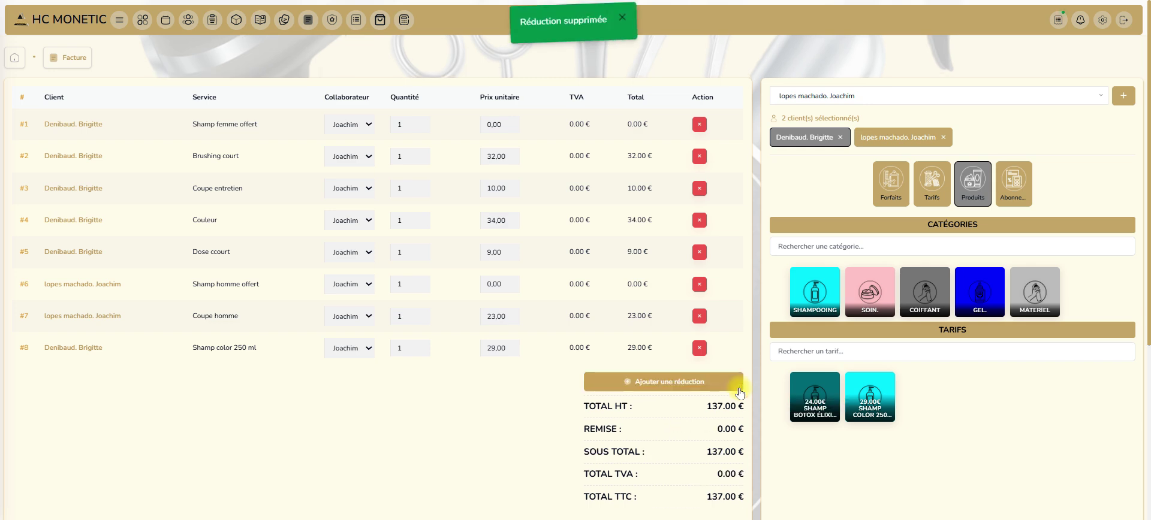
# Step: Try a 5 € reduction on the second client's Total services, and delete that reduction
pyautogui.click(666, 384)
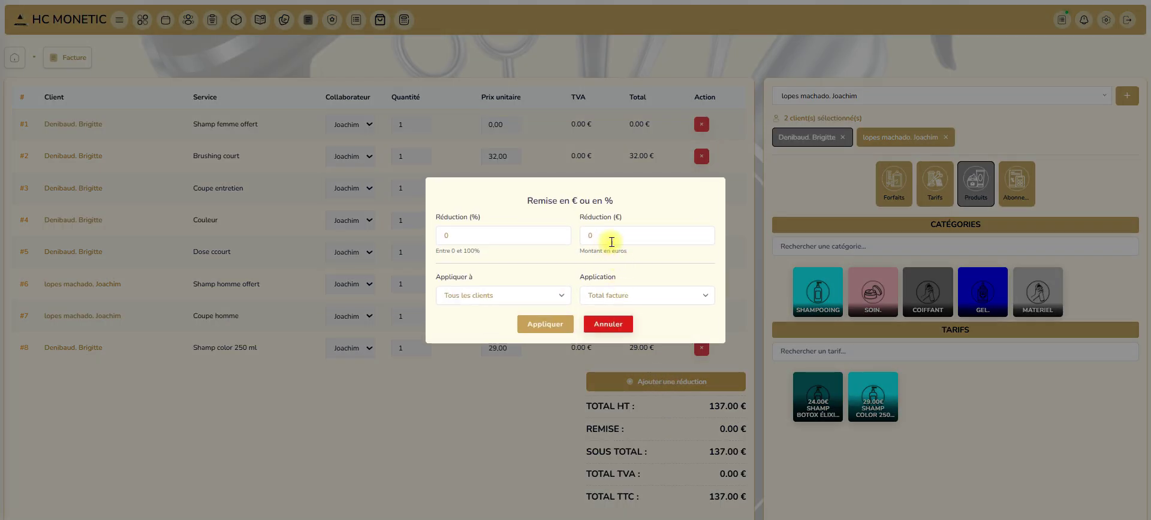
pyautogui.click(612, 236)
pyautogui.moveTo(612, 235); pyautogui.dragTo(521, 276)
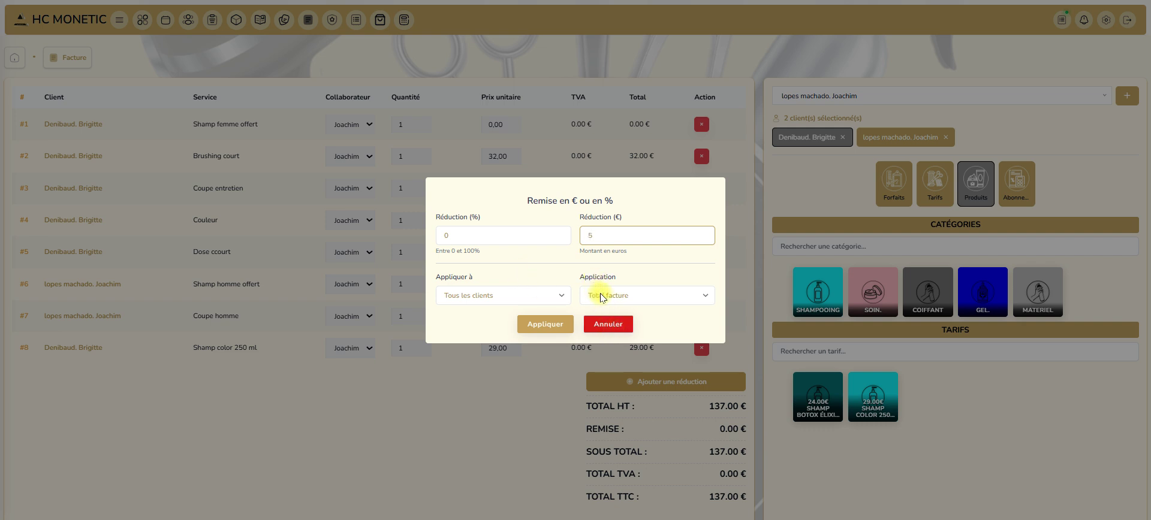
pyautogui.click(560, 294)
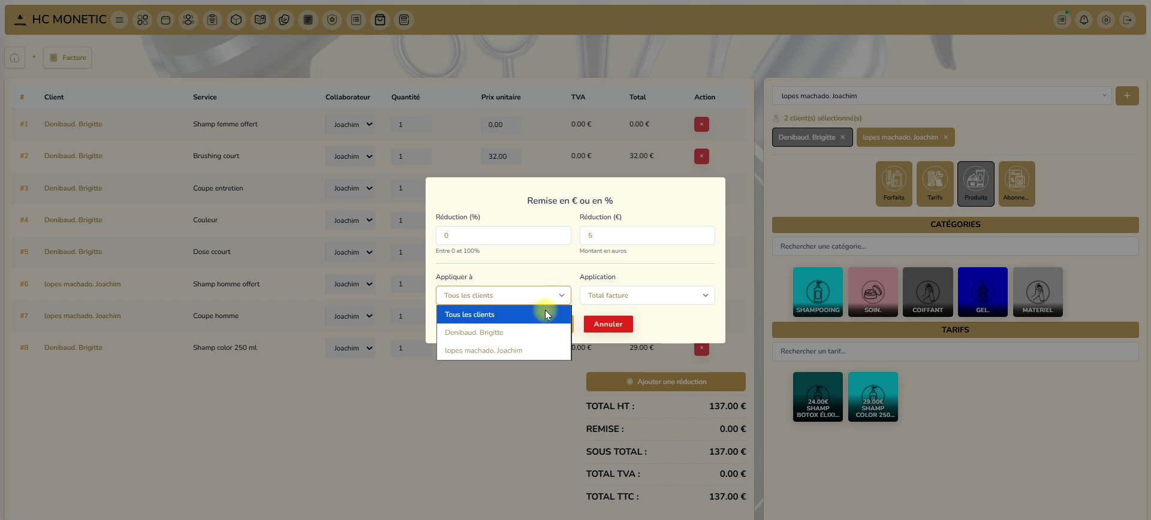
pyautogui.click(519, 352)
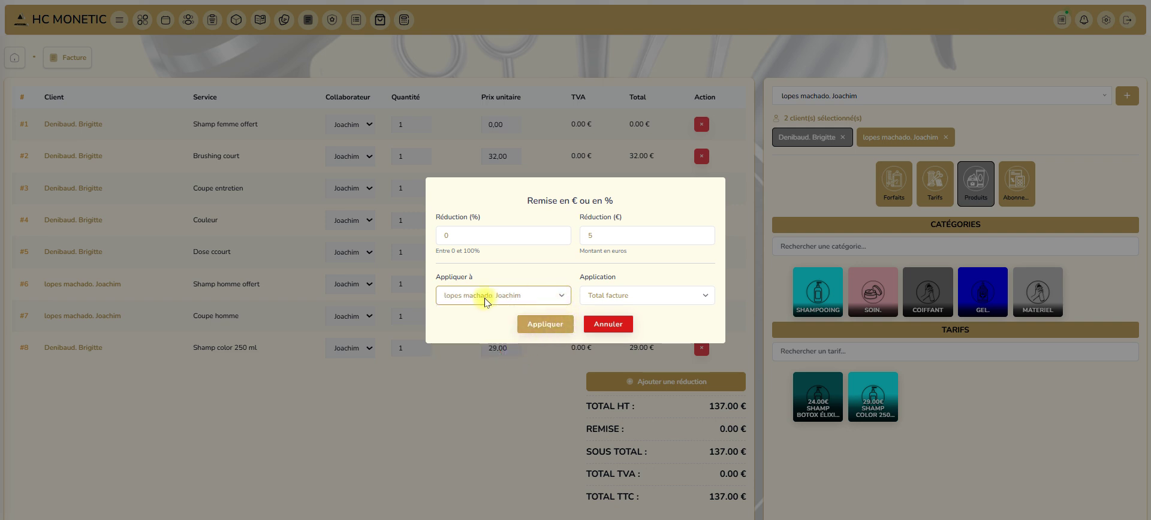
pyautogui.click(662, 296)
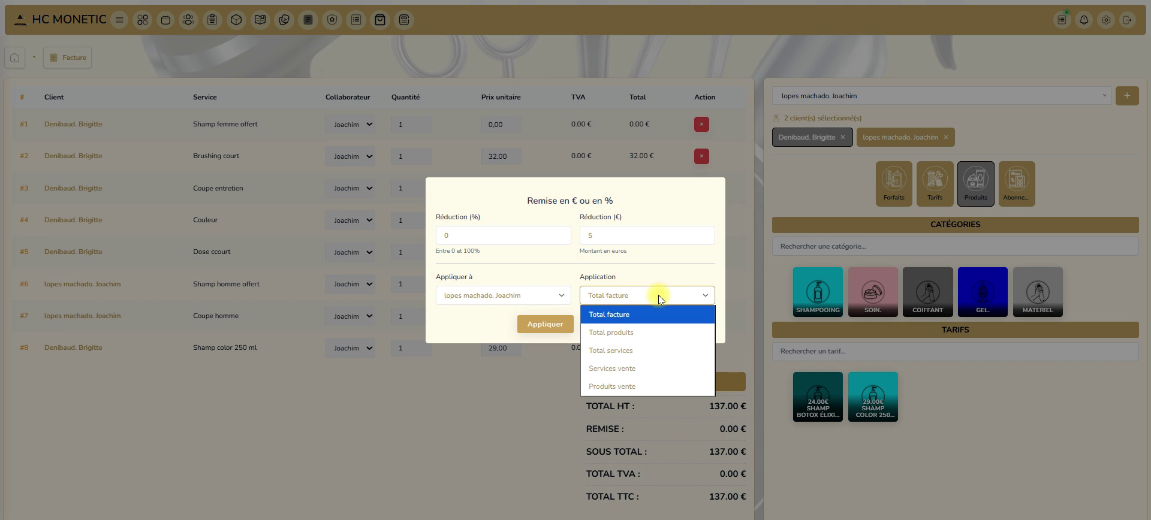
pyautogui.click(640, 350)
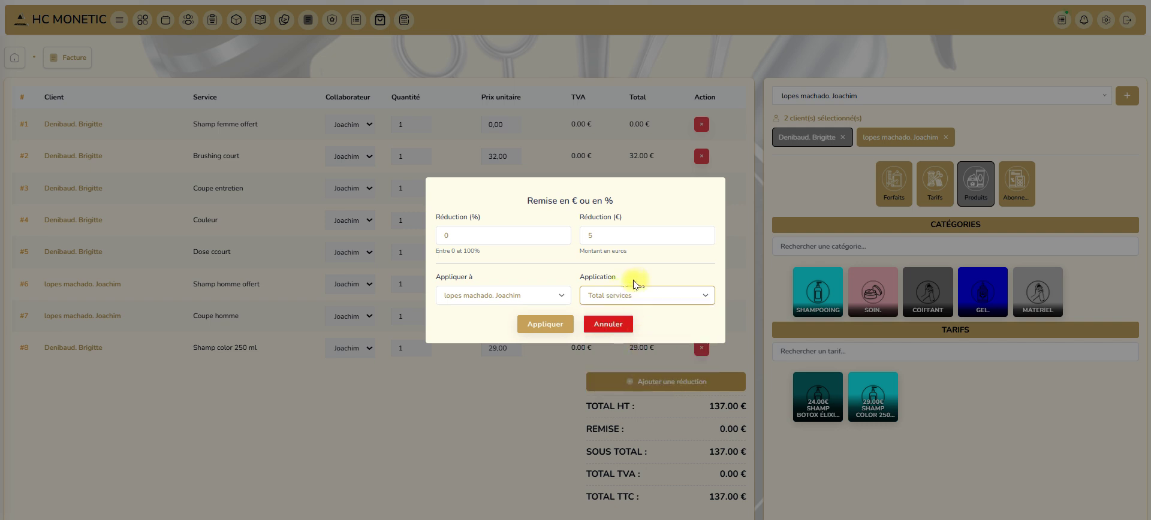
pyautogui.click(561, 325)
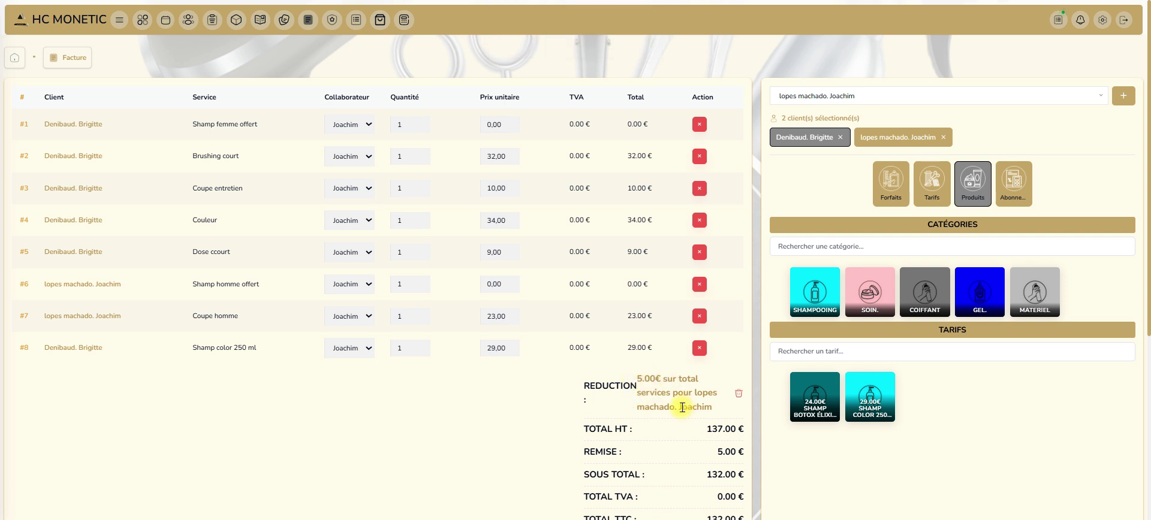
pyautogui.click(739, 395)
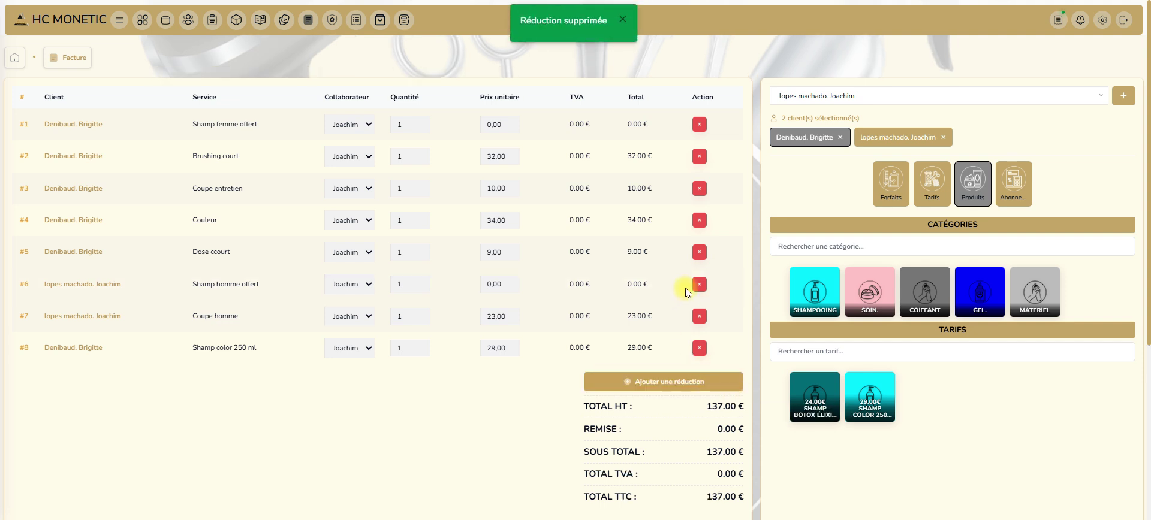